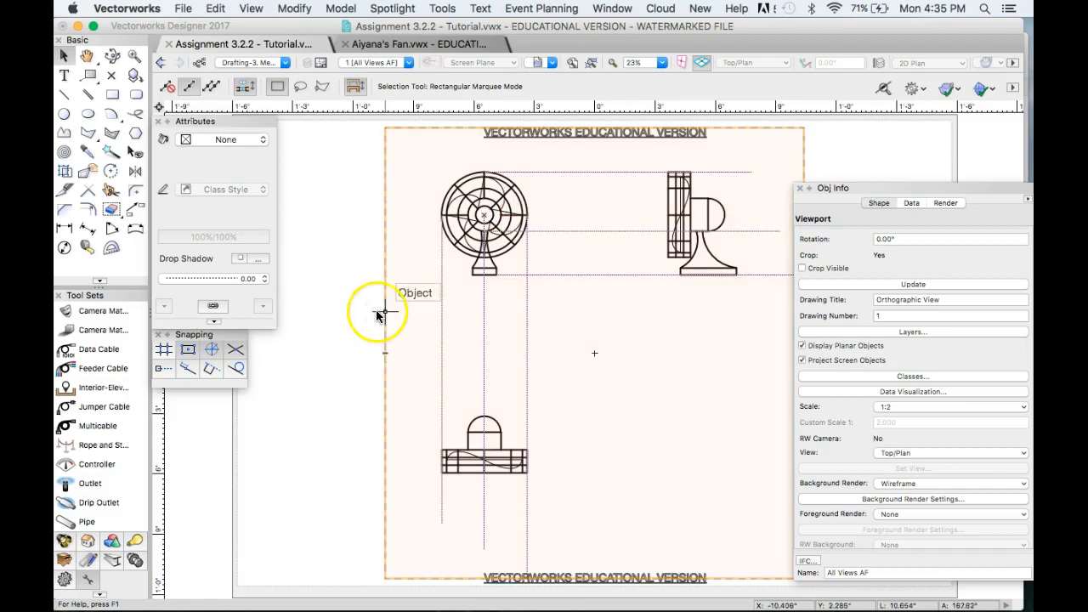
Open the Orthographic View viewport's crop for editing, examine the geometry outside the crop rectangle, and exit the crop.
scroll(377, 310, down, 2)
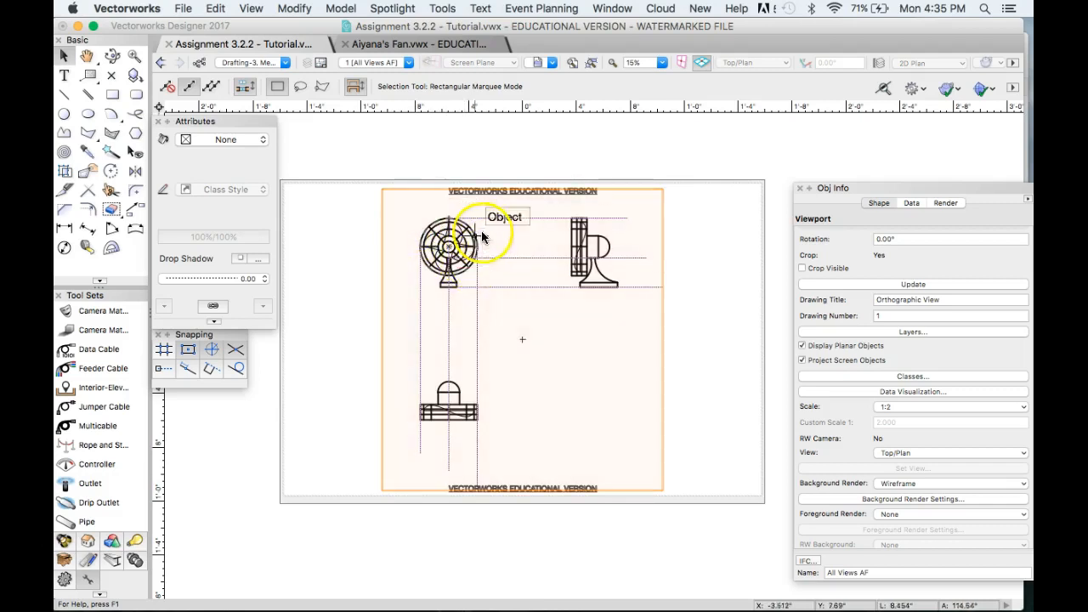
click(528, 265)
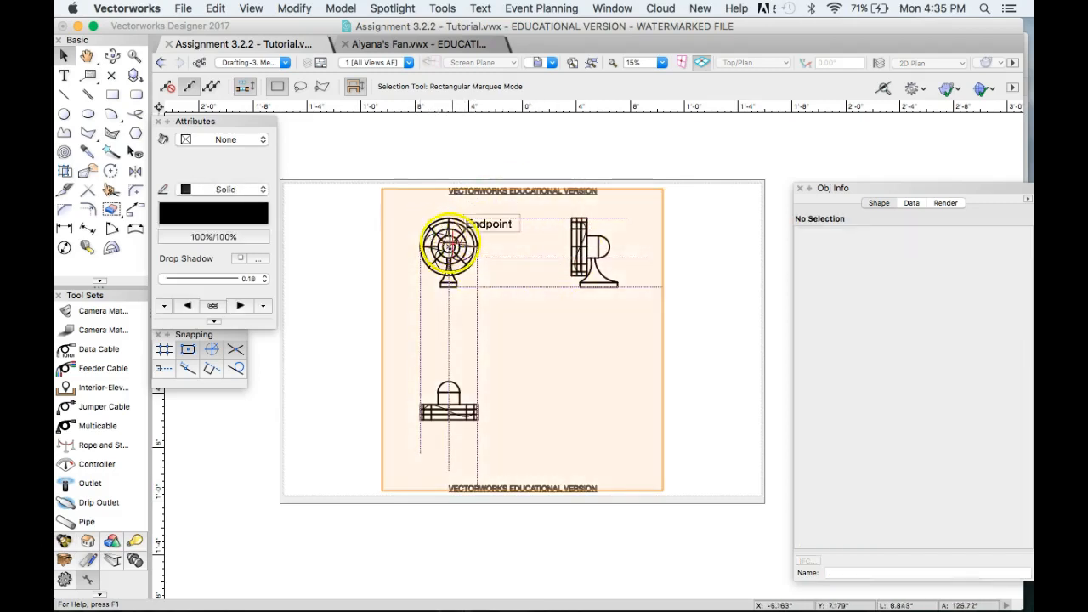
double_click(448, 246)
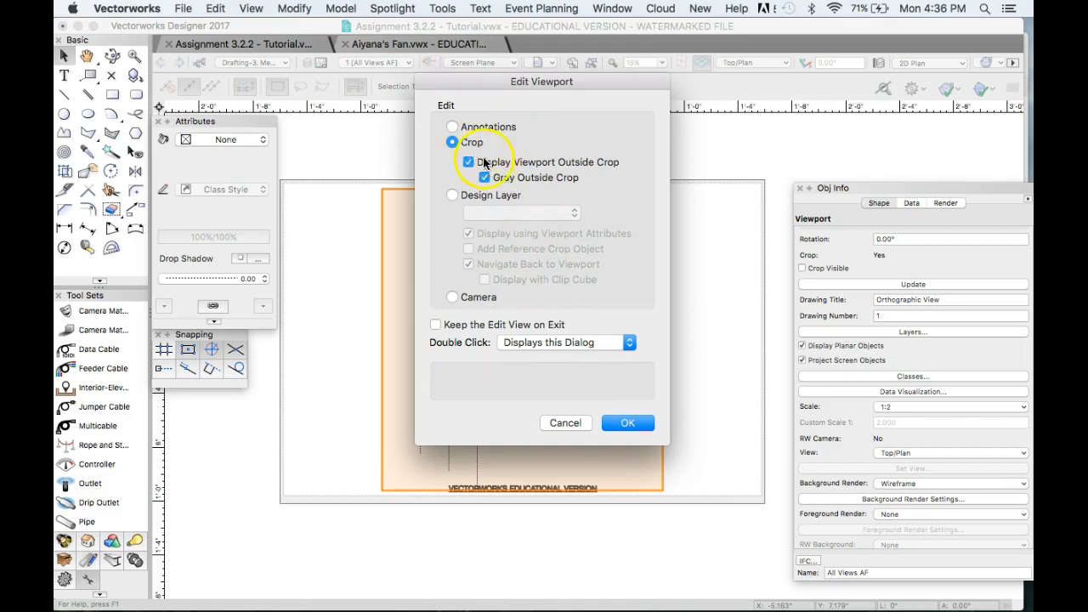
click(627, 422)
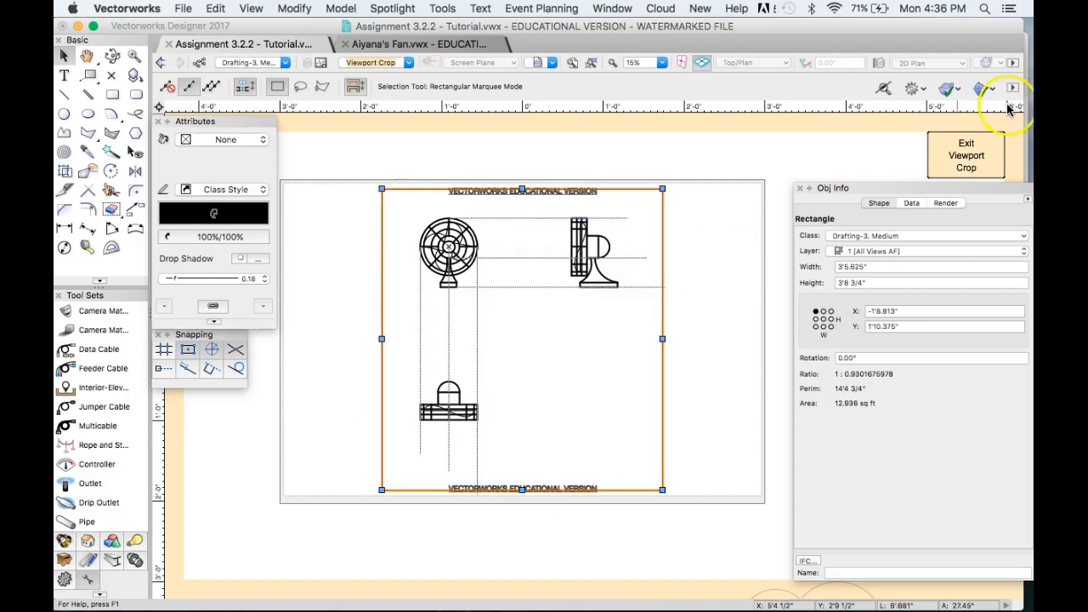
drag(976, 191, 983, 197)
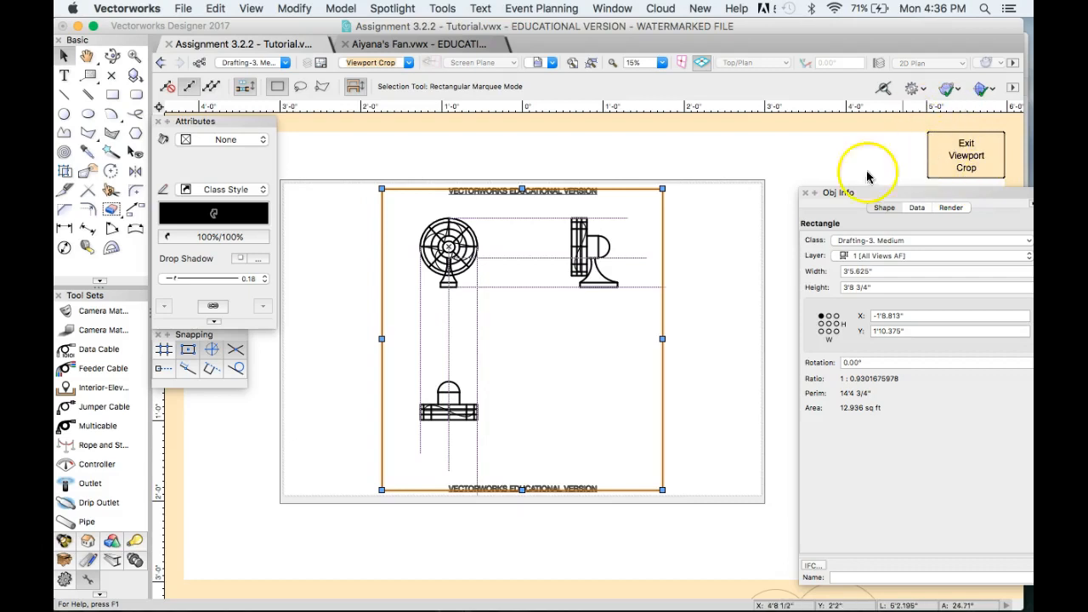
scroll(504, 181, down, 3)
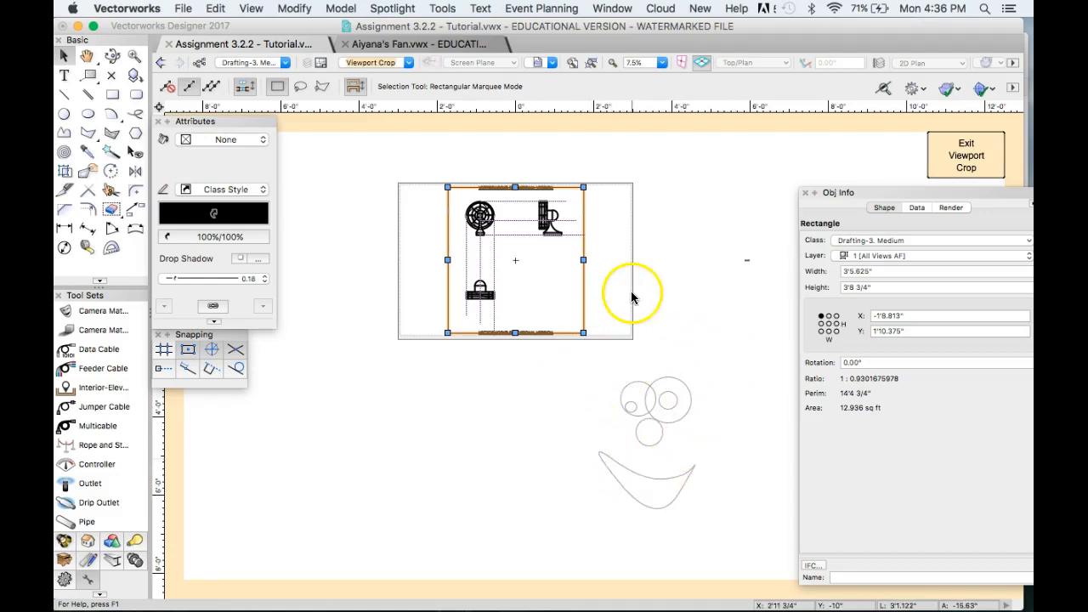
click(968, 158)
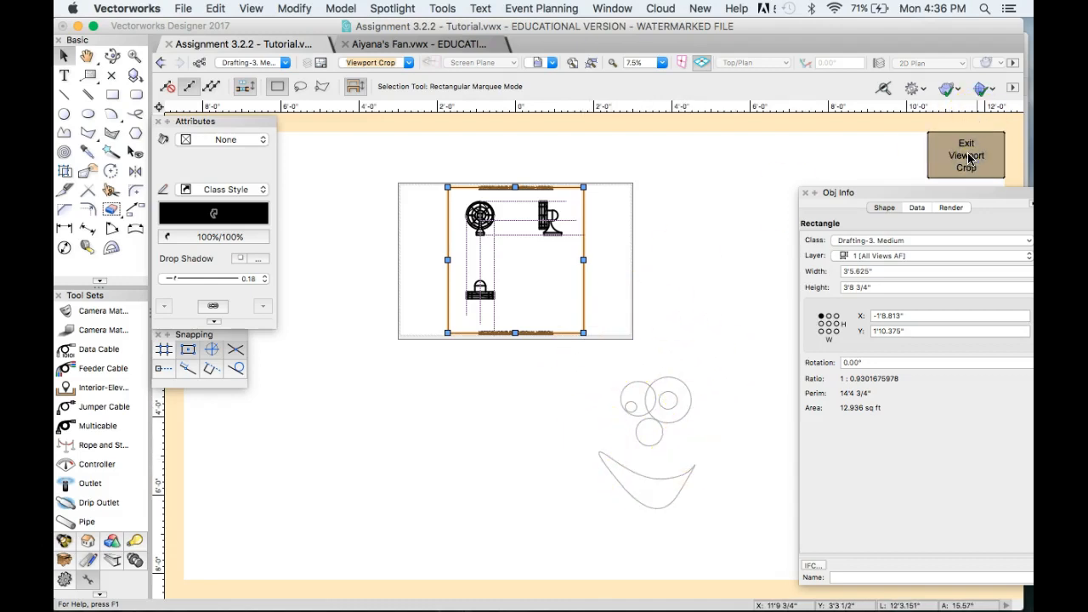
Switch to the Scenery layer, recall the saved view Aiyana's Fan, and examine the drawing surrounding the fan views.
click(410, 63)
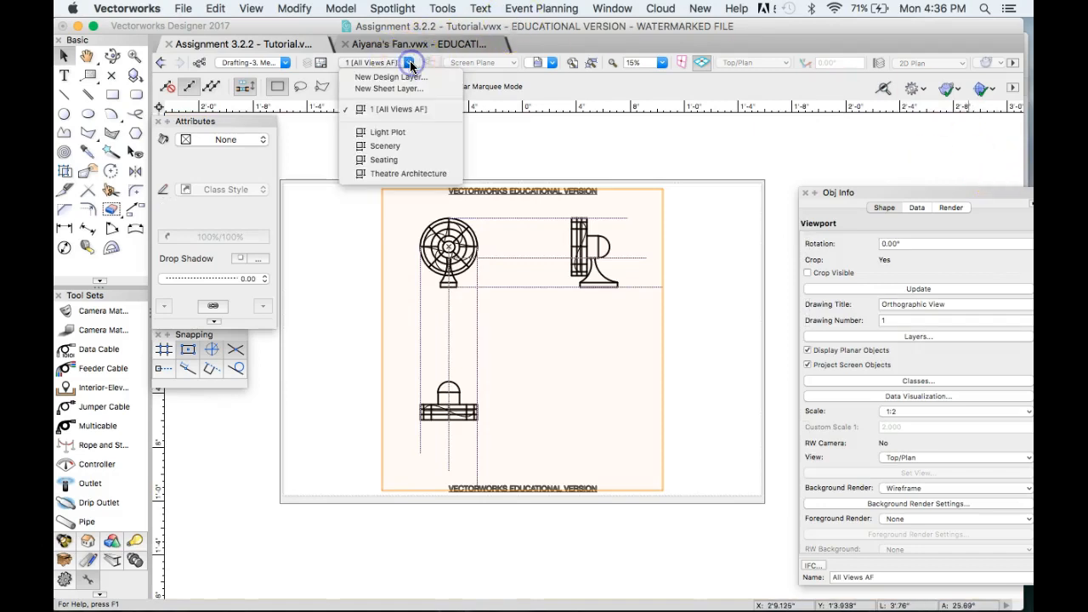
click(399, 147)
scroll(518, 287, down, 4)
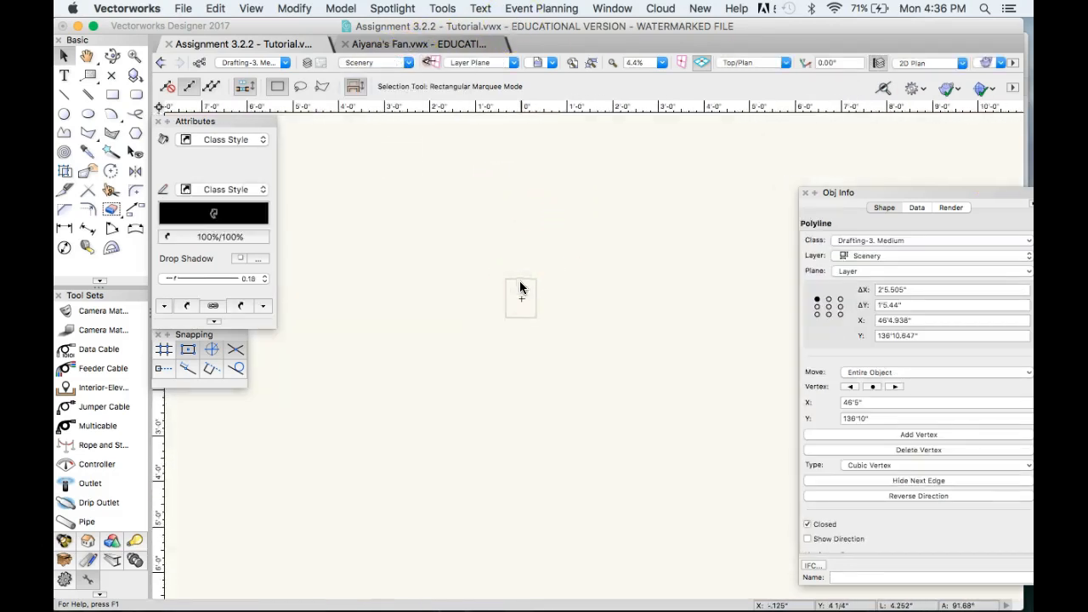
click(553, 65)
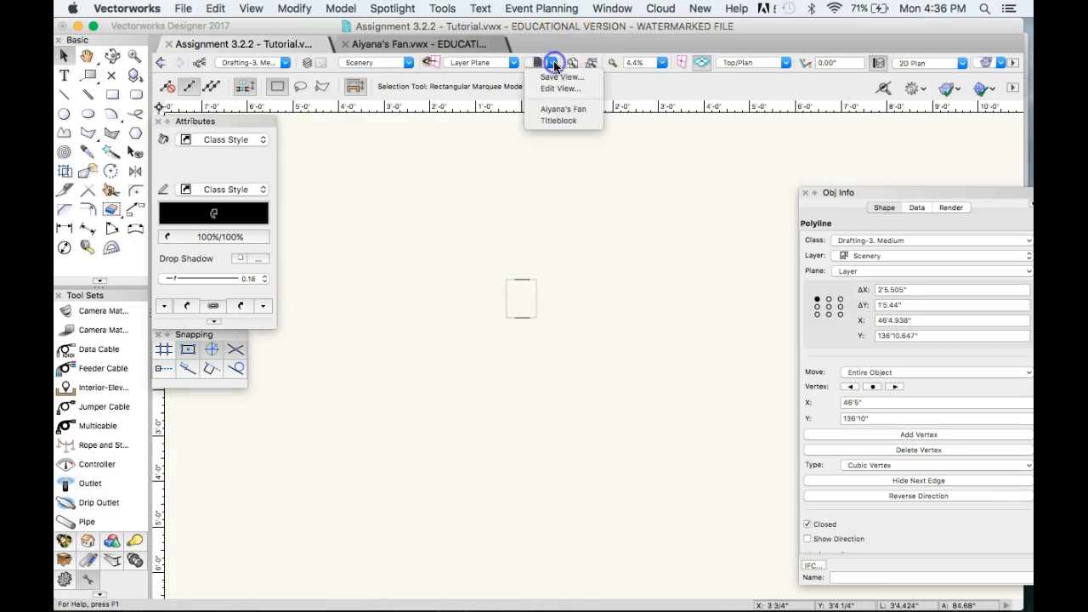
click(554, 107)
scroll(352, 267, down, 2)
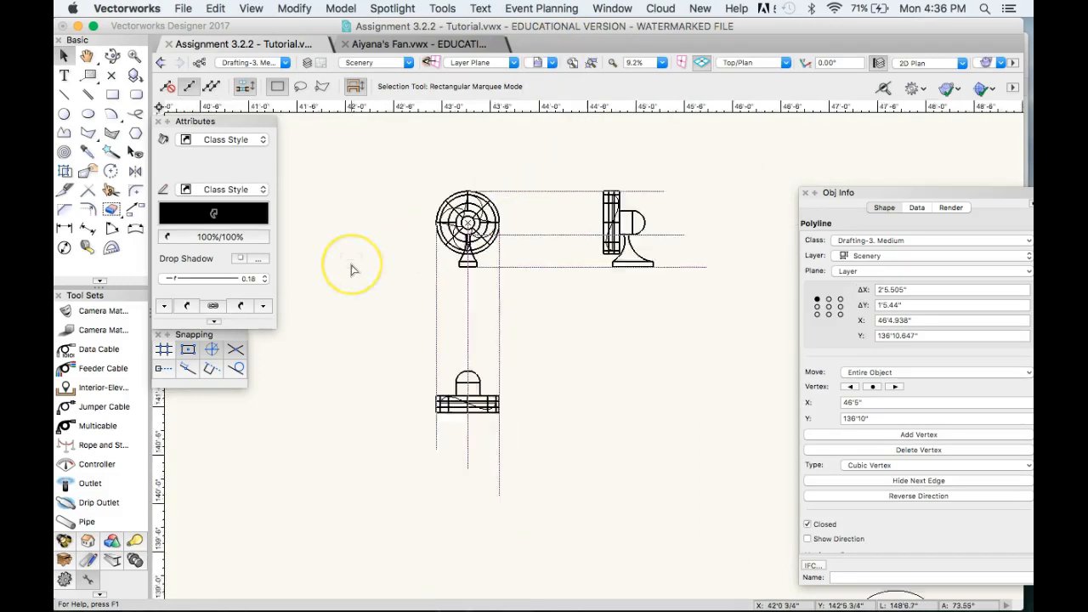
scroll(493, 347, down, 4)
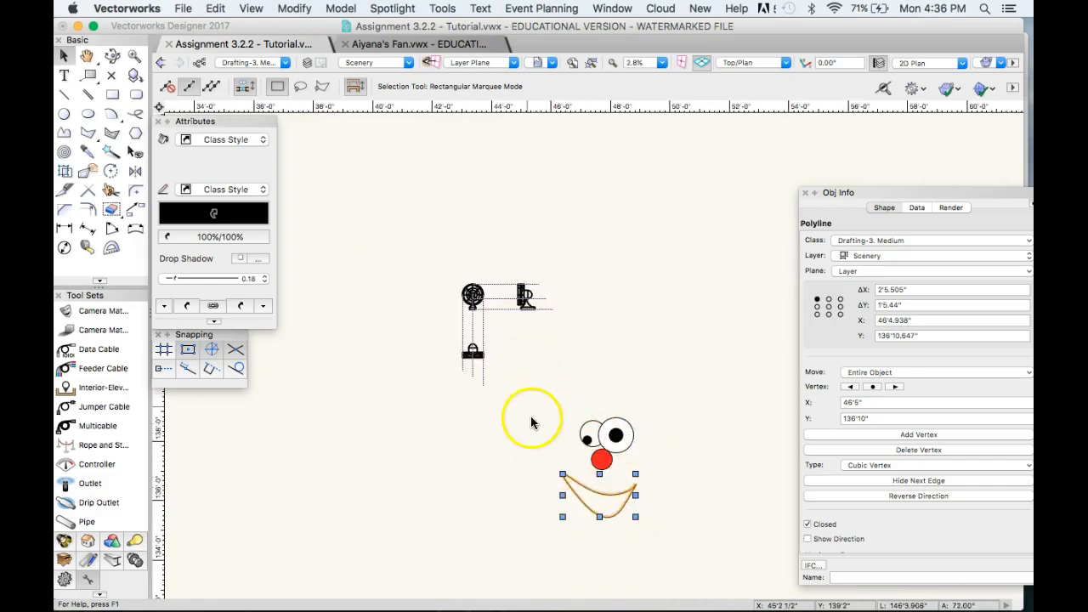
Return to the sheet layer 1 [All Views AF] and fit the page in the window.
click(410, 63)
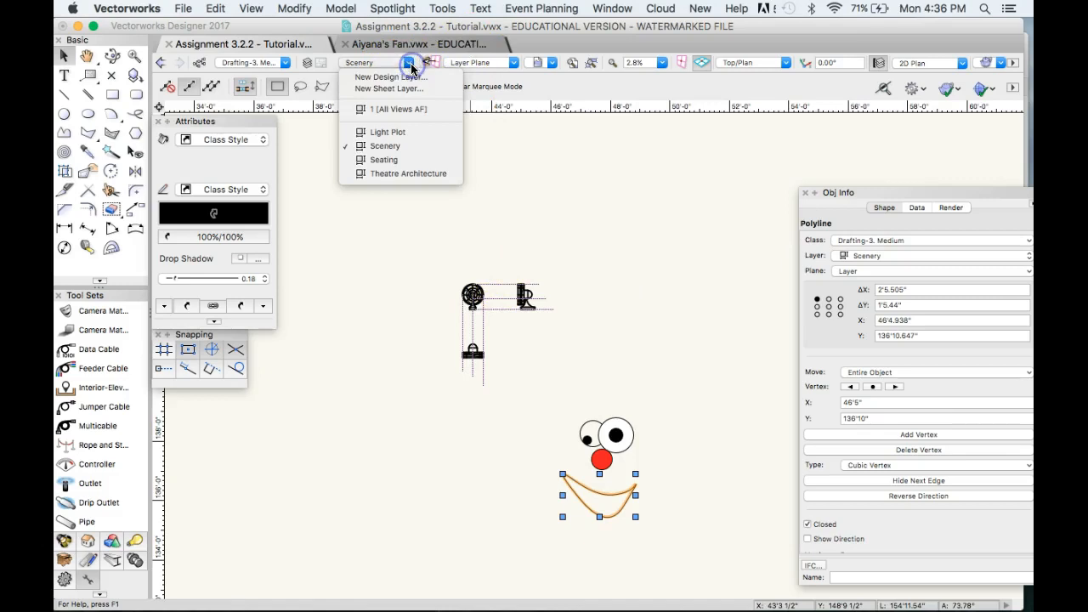
click(411, 111)
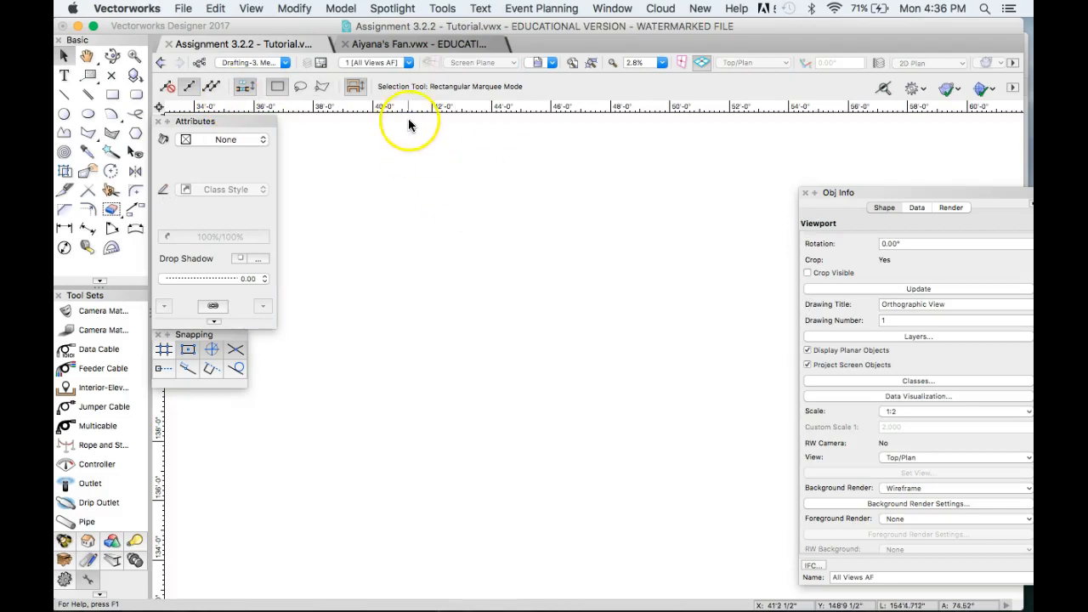
click(576, 64)
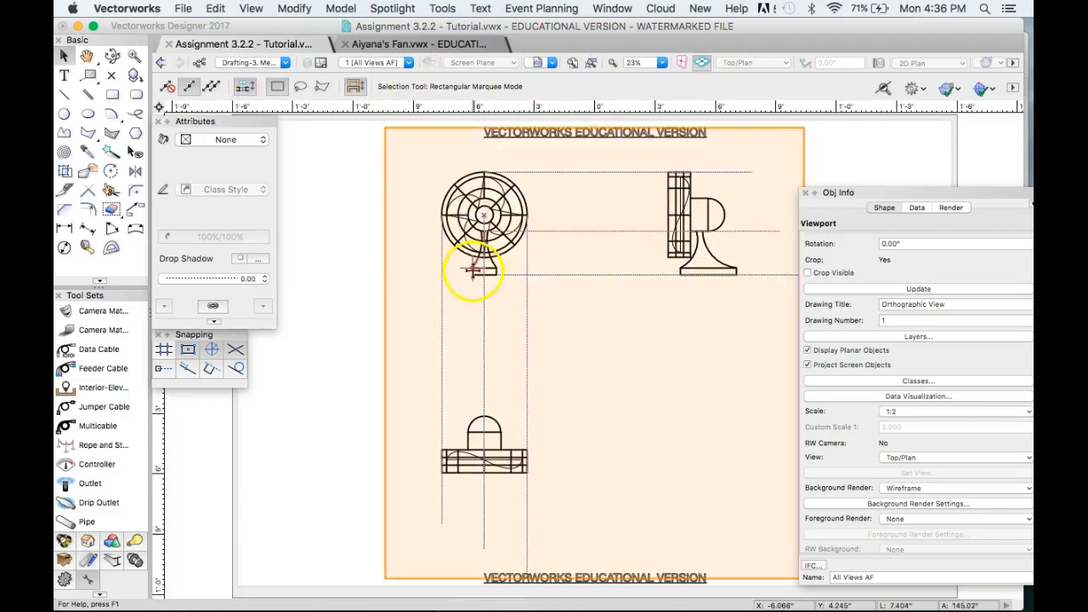
Edit the viewport's crop, shrinking its rectangle to a square of about 1'8" around the fan's front view, and exit the crop.
double_click(459, 213)
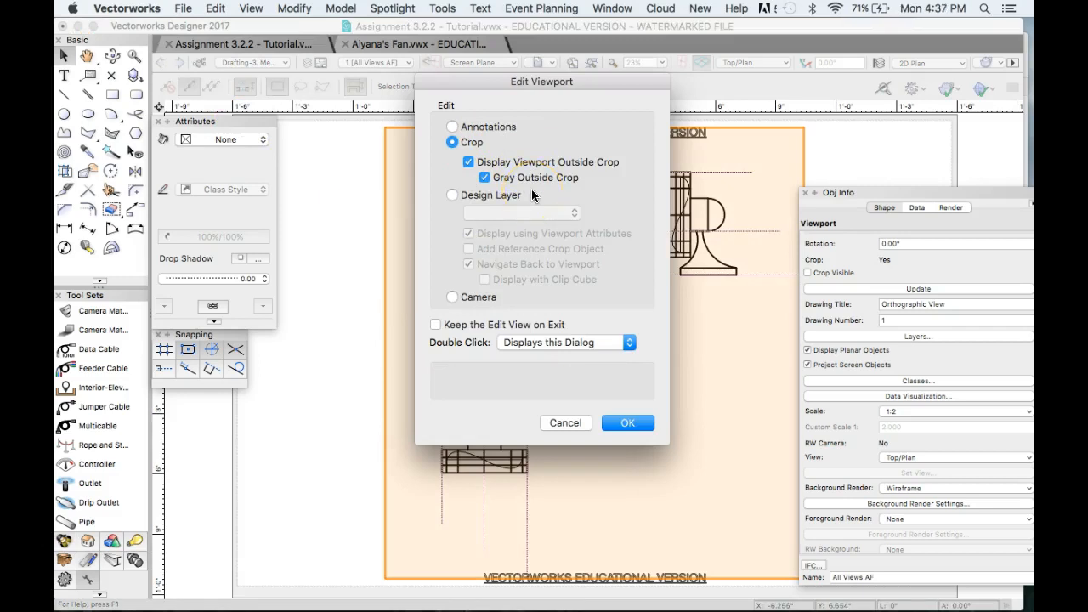
click(627, 423)
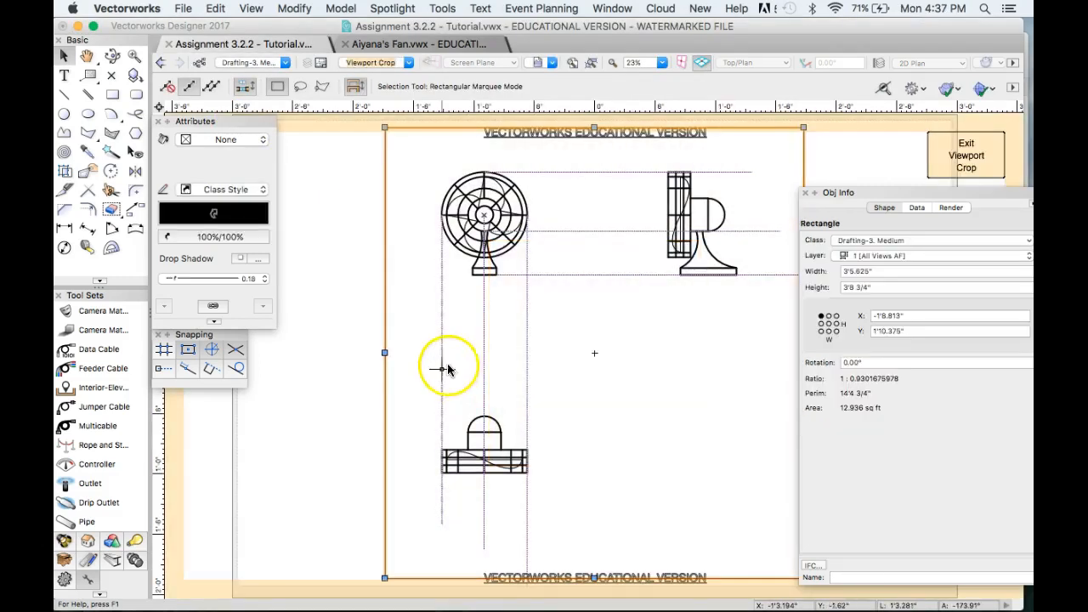
scroll(448, 370, down, 5)
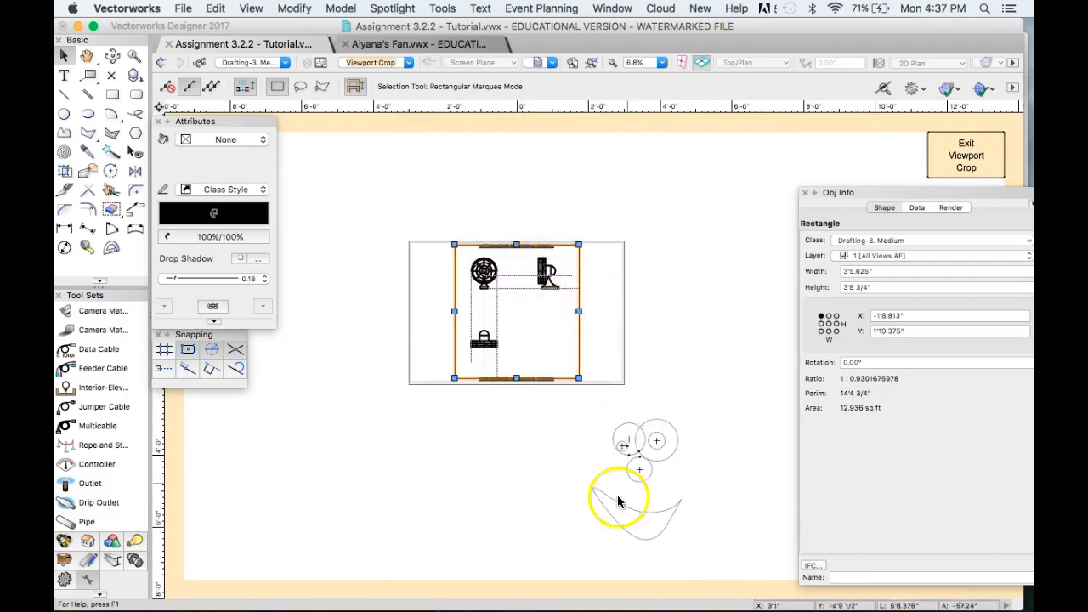
scroll(685, 271, down, 5)
scroll(684, 270, down, 2)
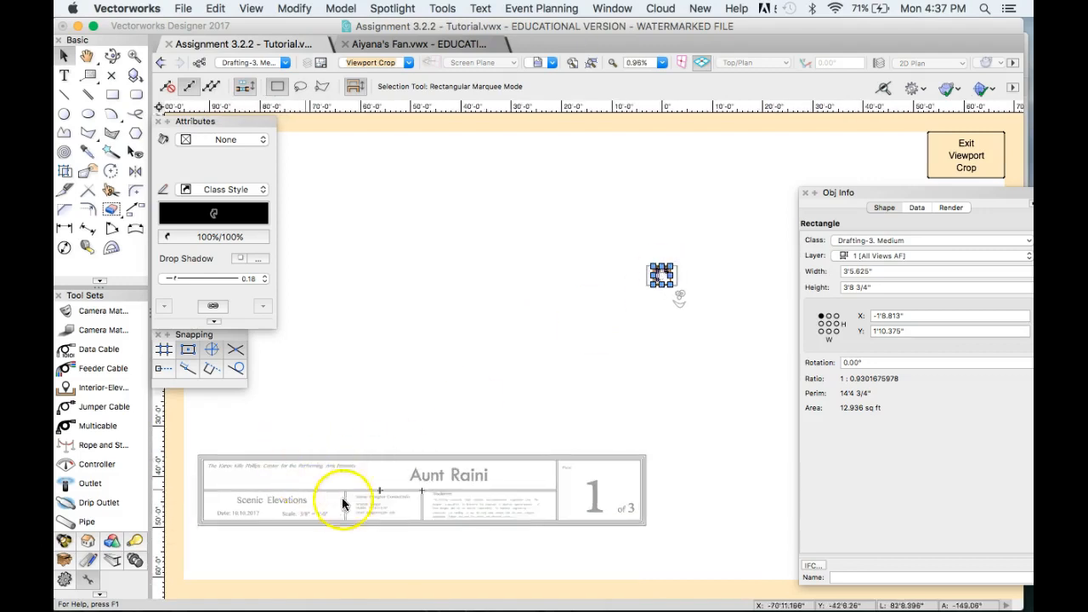
scroll(724, 281, up, 6)
scroll(723, 282, up, 1)
scroll(714, 368, down, 2)
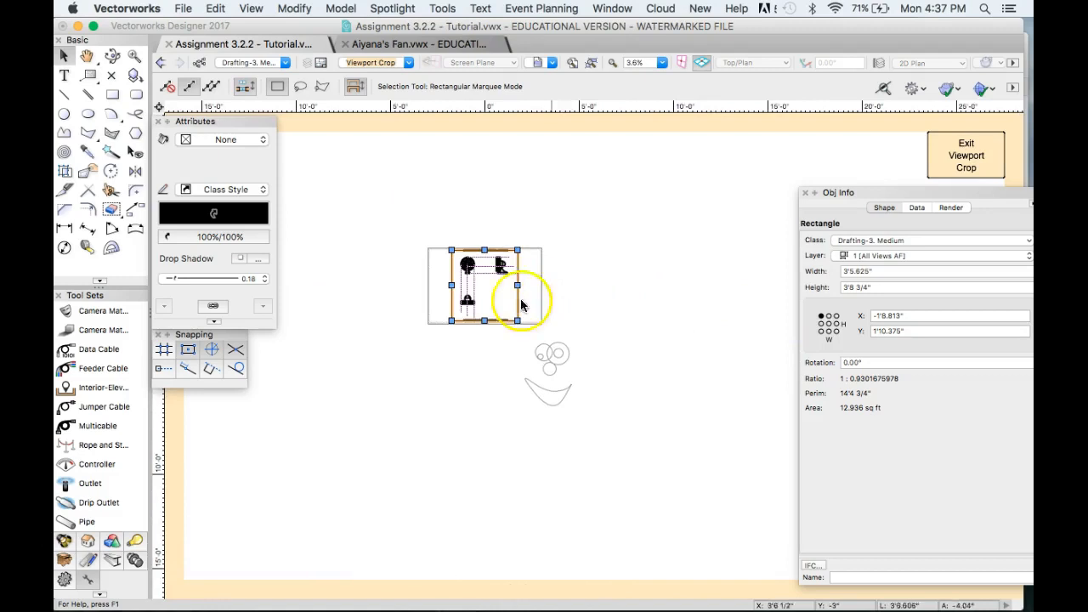
scroll(467, 305, up, 5)
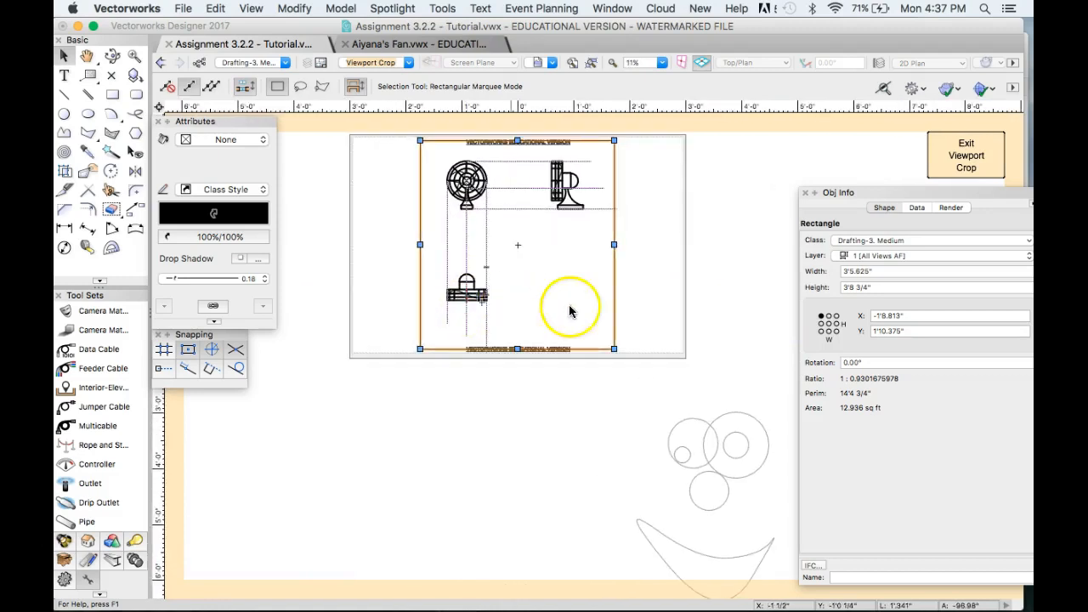
drag(614, 349, 514, 230)
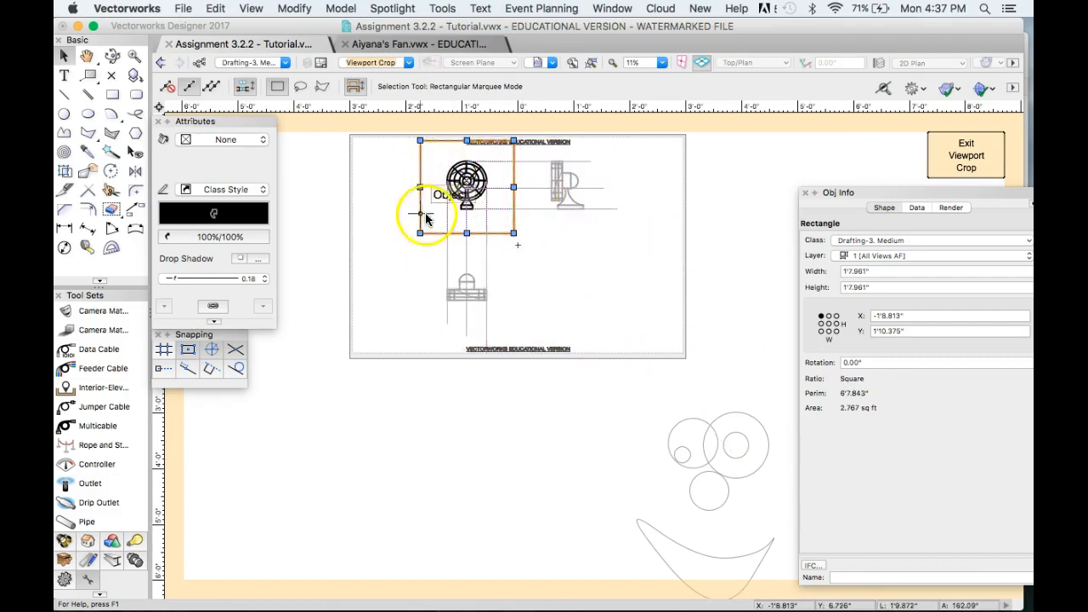
click(964, 158)
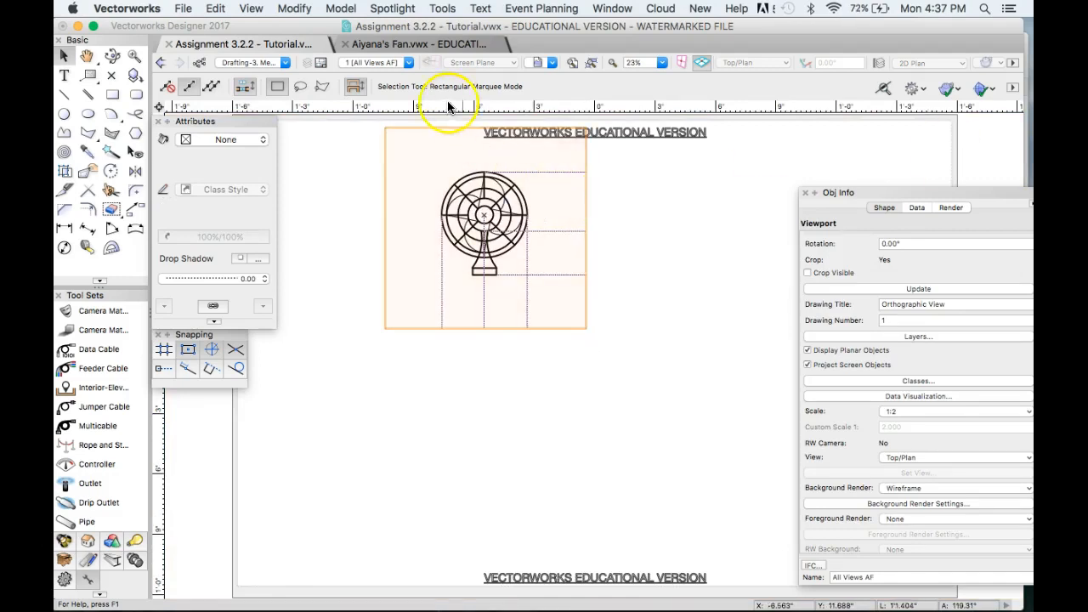
Go to the Scenery design layer and restore the saved view Aiyana's Fan.
click(409, 62)
click(391, 142)
click(550, 64)
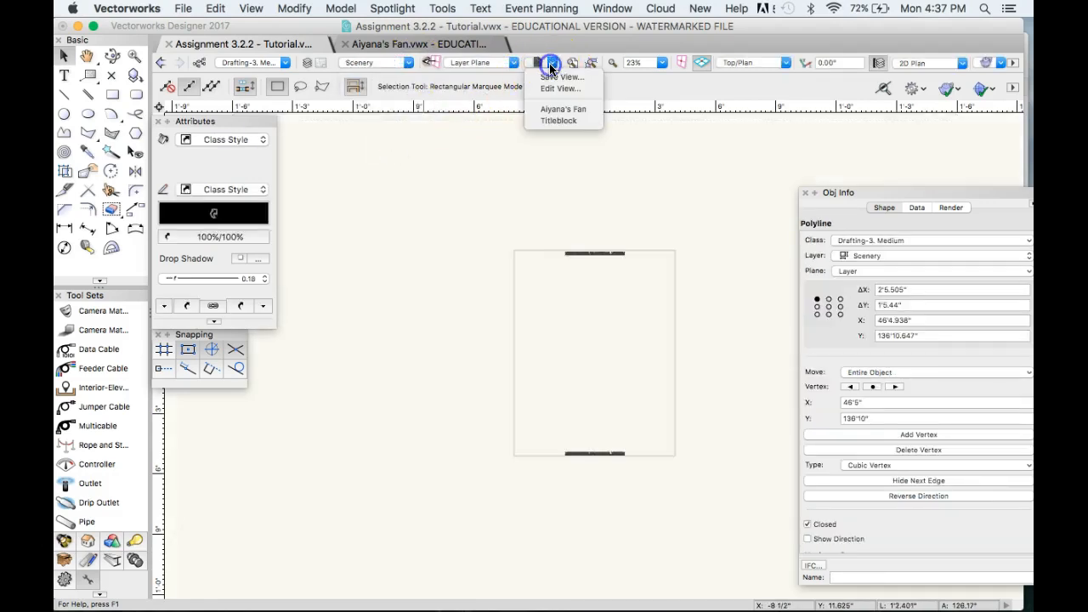
click(551, 109)
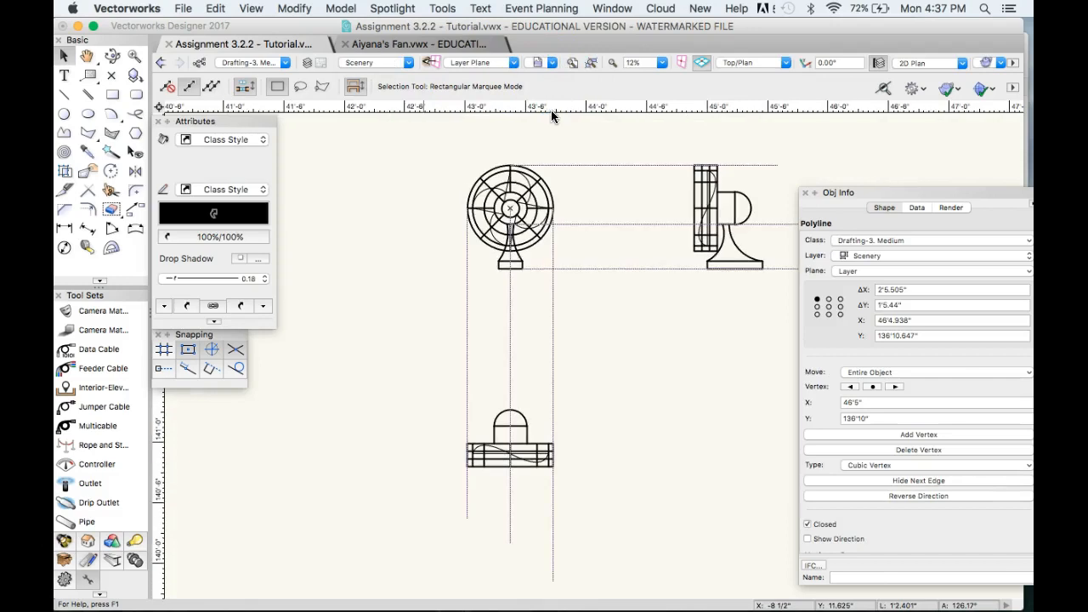
Draw a three-point rectangle about 1'4.6" wide and 1'1.5" high around the fan's top view.
click(112, 95)
click(437, 382)
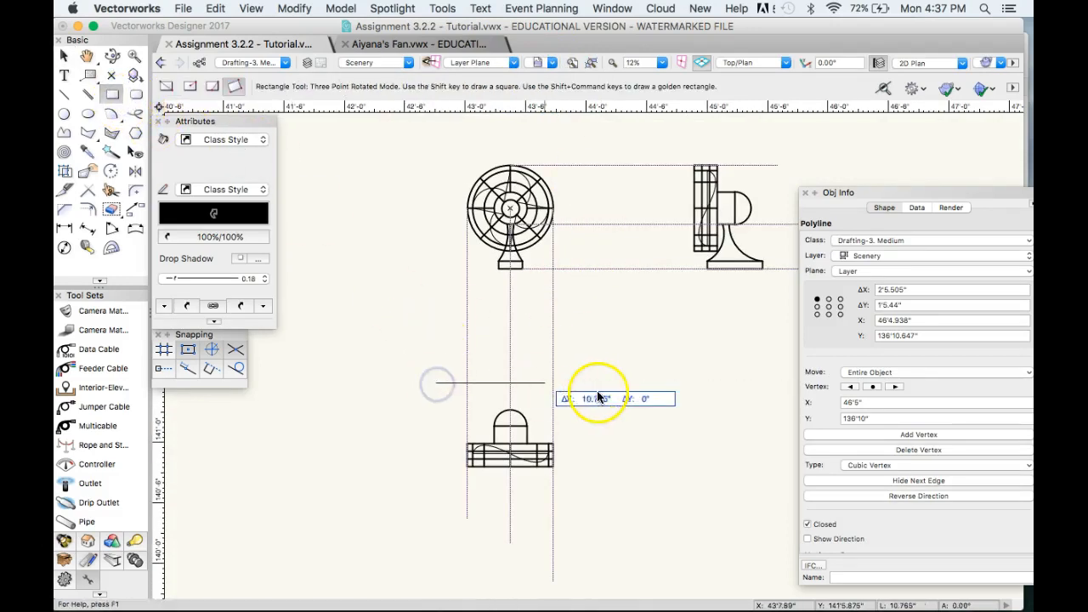
click(604, 382)
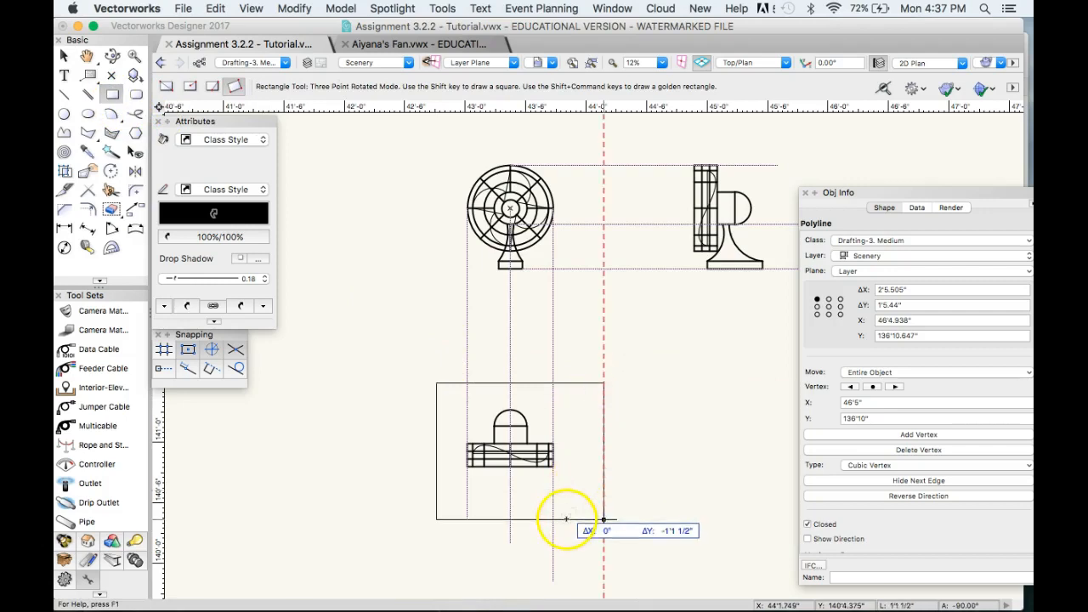
click(566, 519)
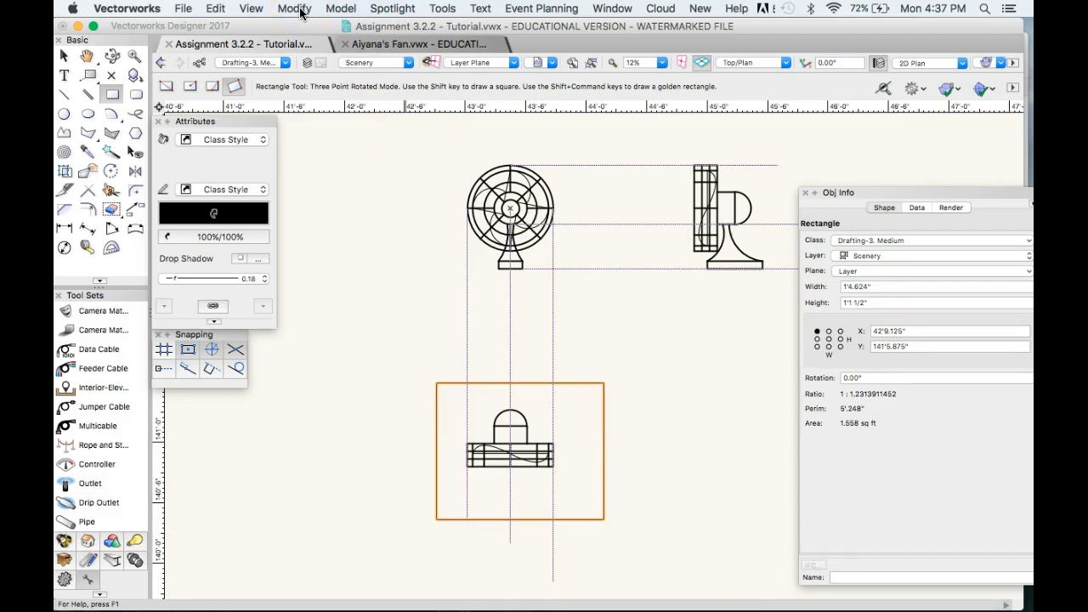
Start a viewport from the rectangle, choose to always use the selected object as the crop, and cancel the viewport settings.
click(251, 8)
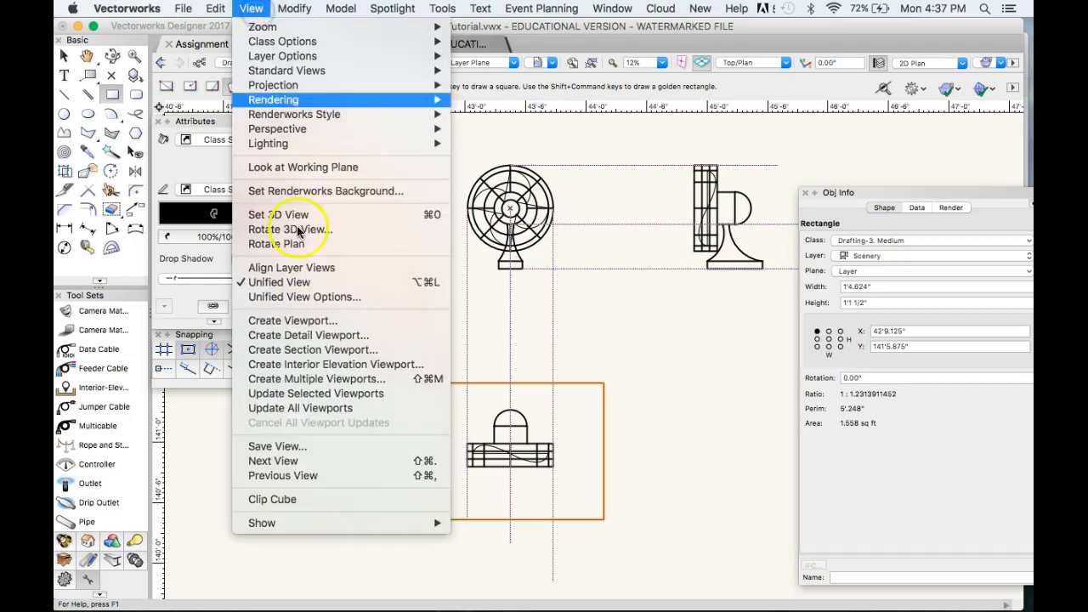
click(313, 321)
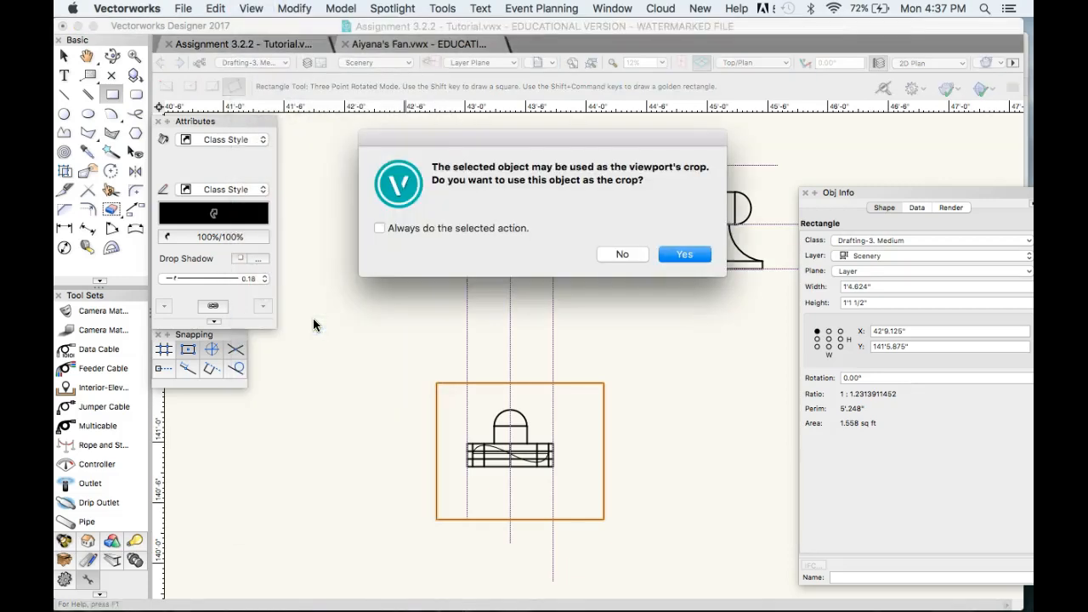
click(379, 228)
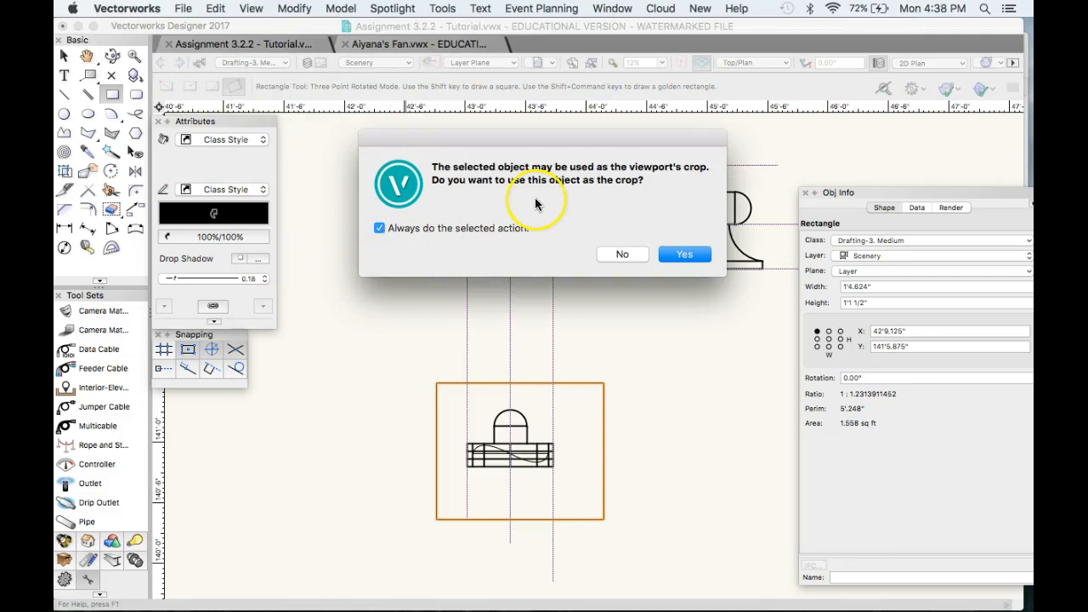
click(693, 253)
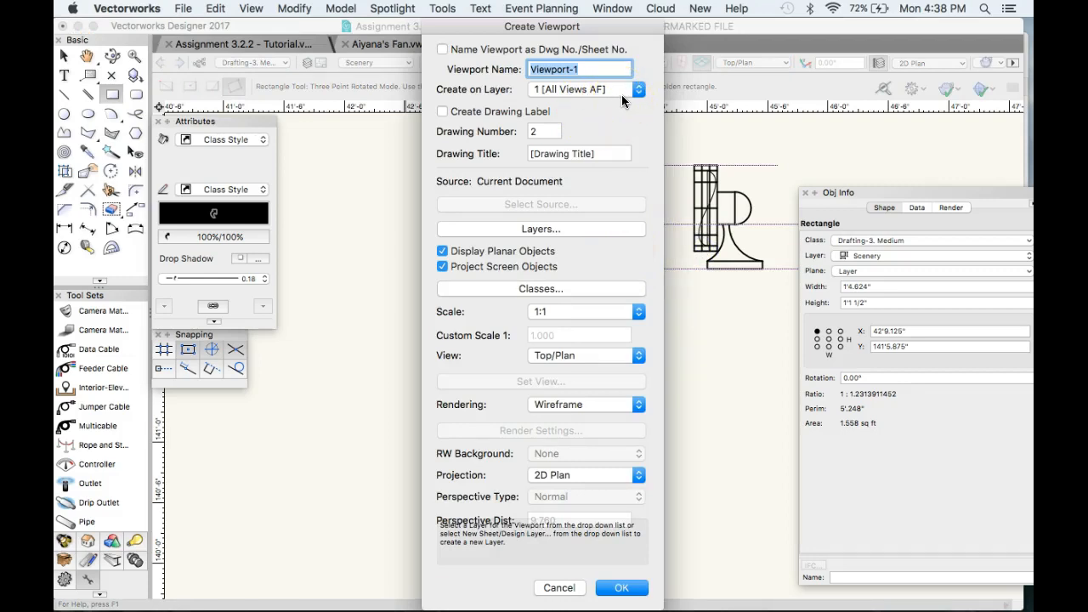
click(559, 589)
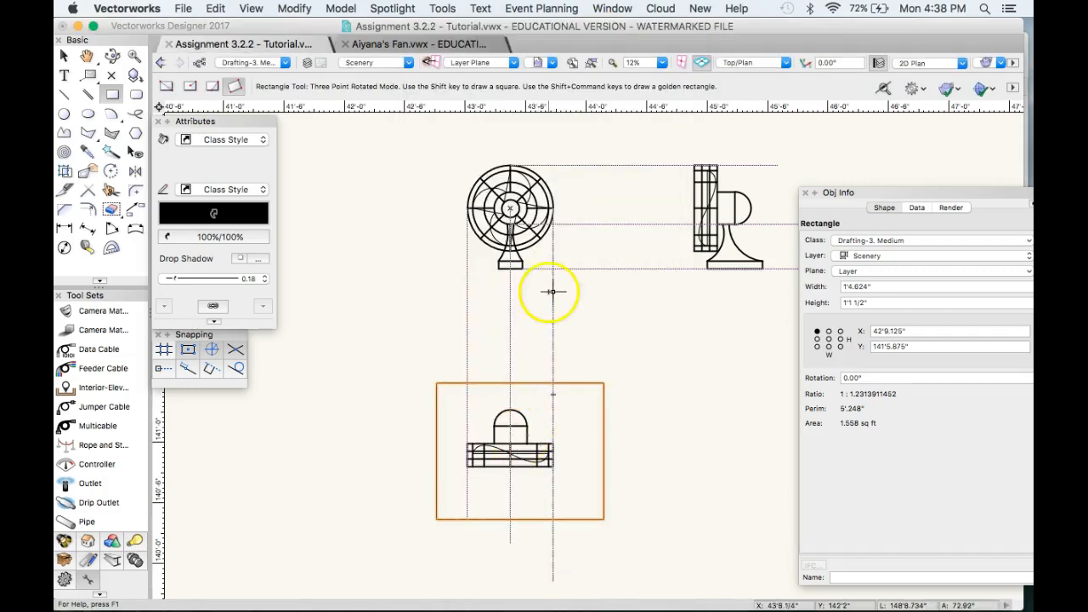
Create a viewport named Plan View of Fan from the rectangle on sheet layer 1 [All Views AF] at 1:2 scale.
click(248, 8)
click(281, 321)
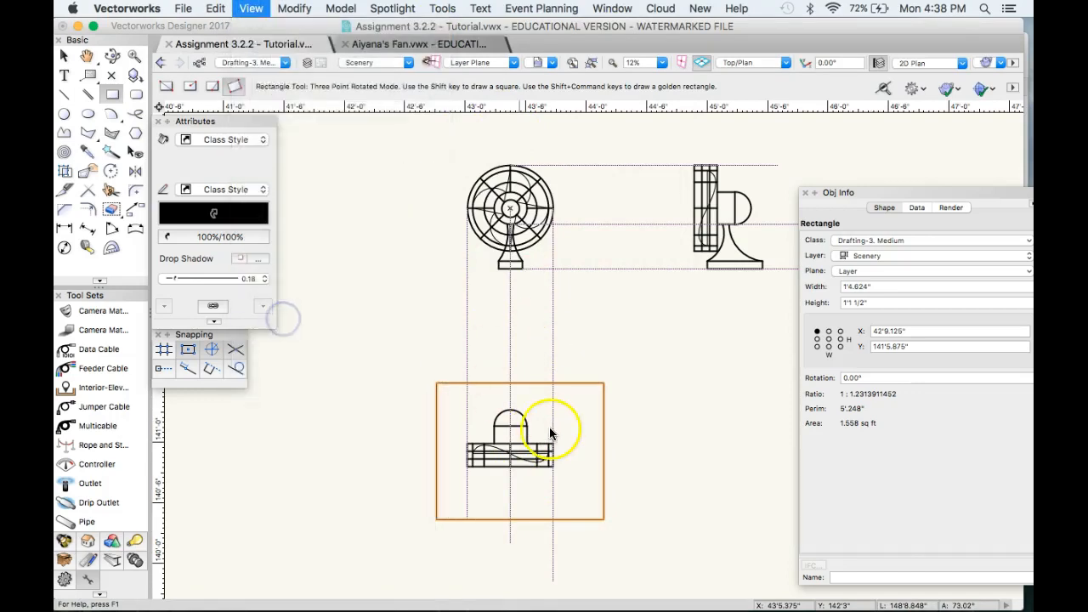
text(Pl)
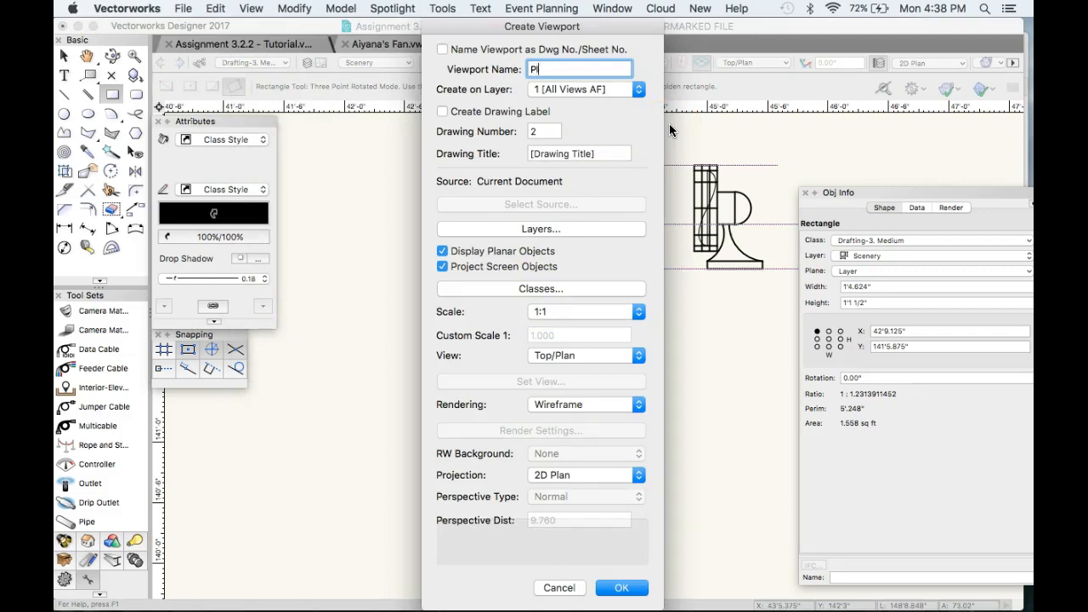
text(an View of Fan)
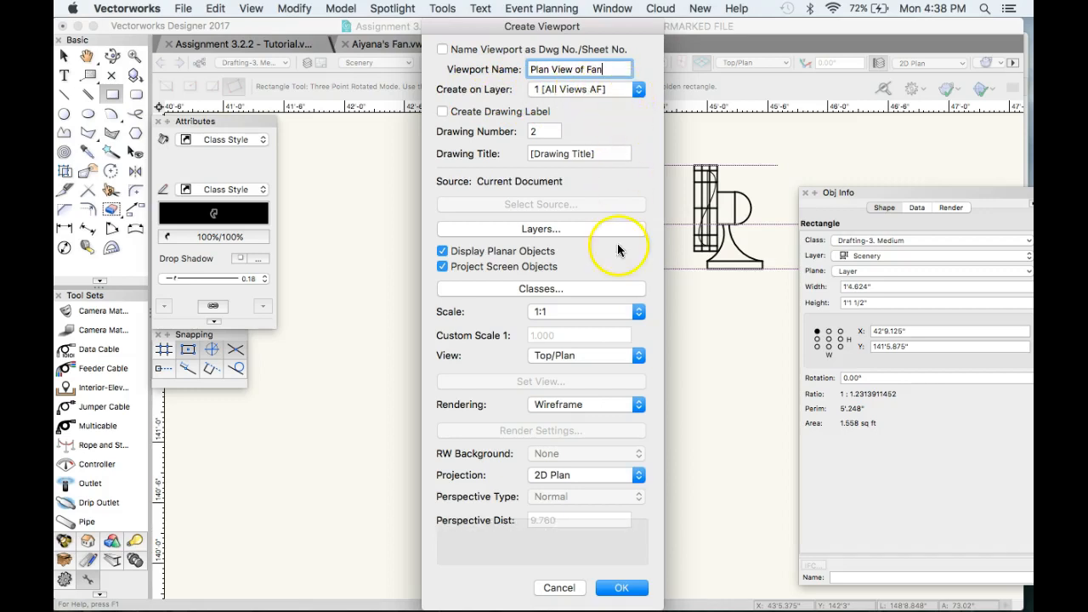
click(638, 312)
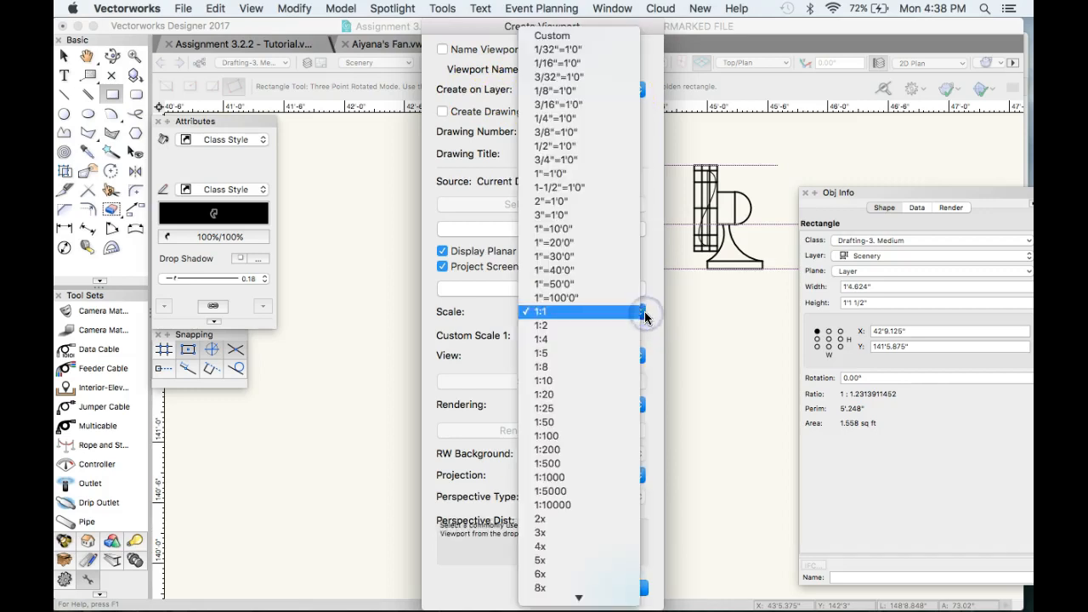
click(626, 325)
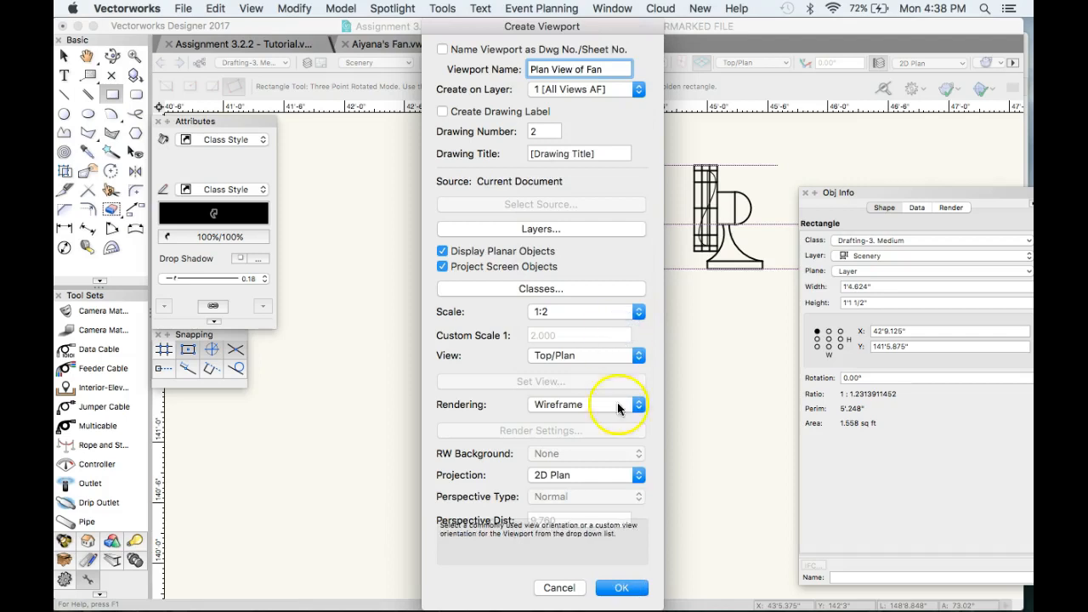
click(629, 591)
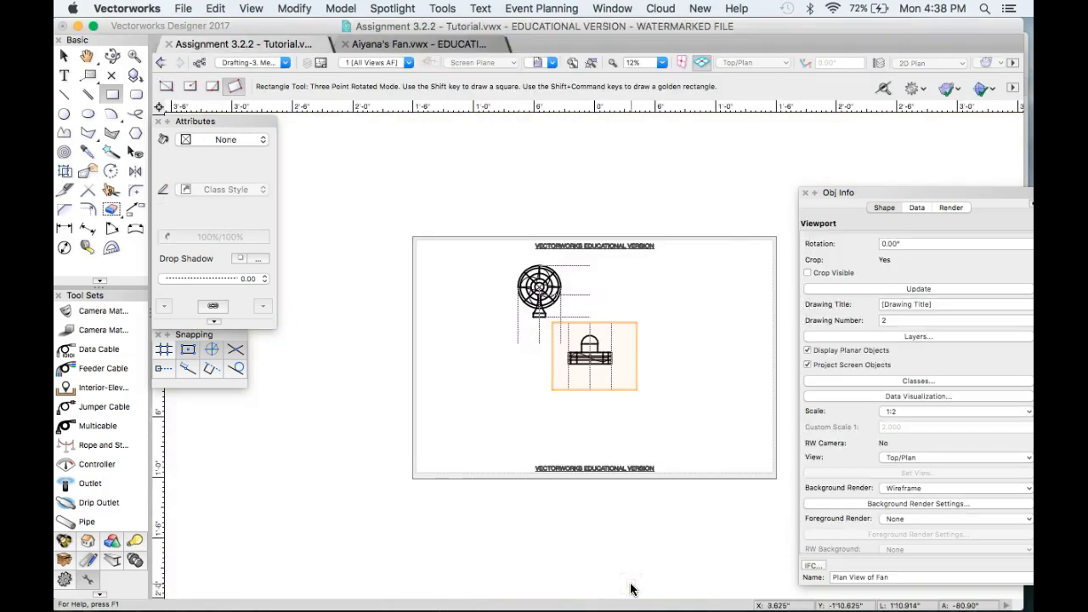
Move the plan viewport by points without retaining the original, aligning its guide lines under the front view, and lower it about 1".
click(136, 215)
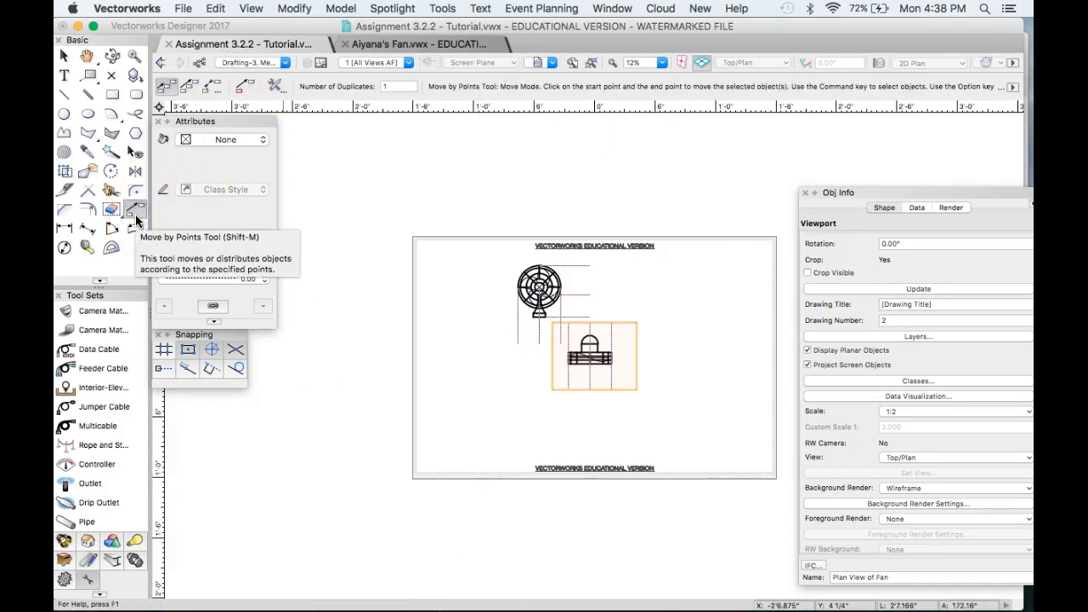
click(245, 90)
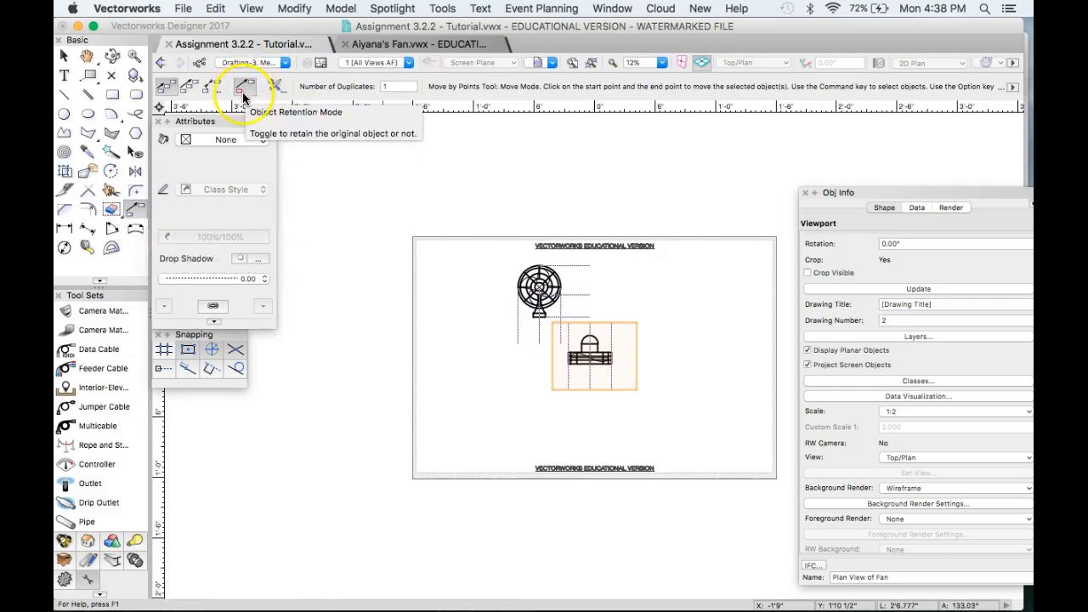
click(567, 321)
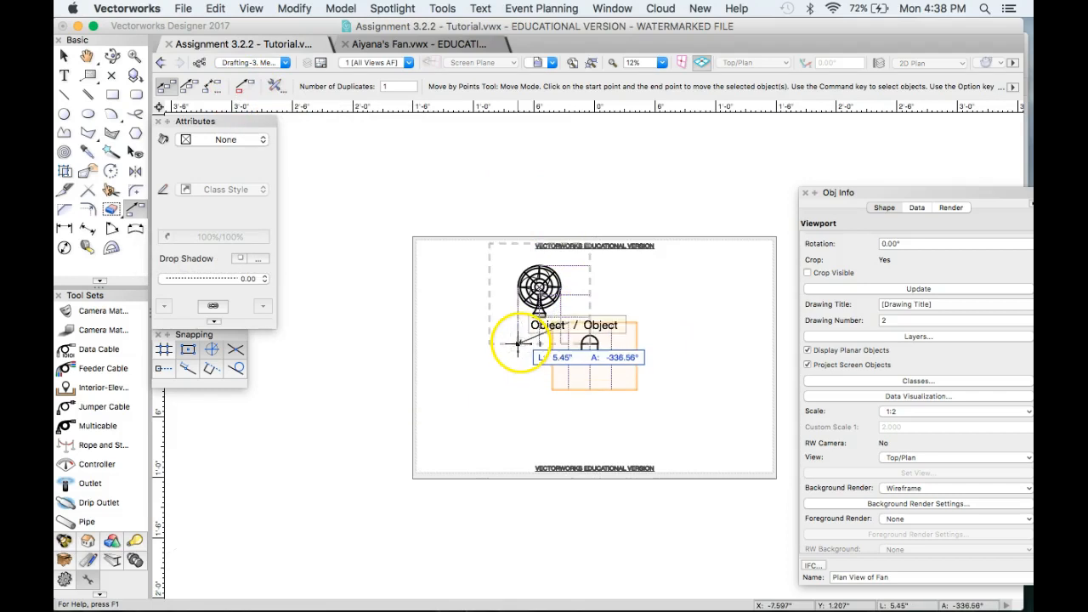
click(517, 345)
click(518, 345)
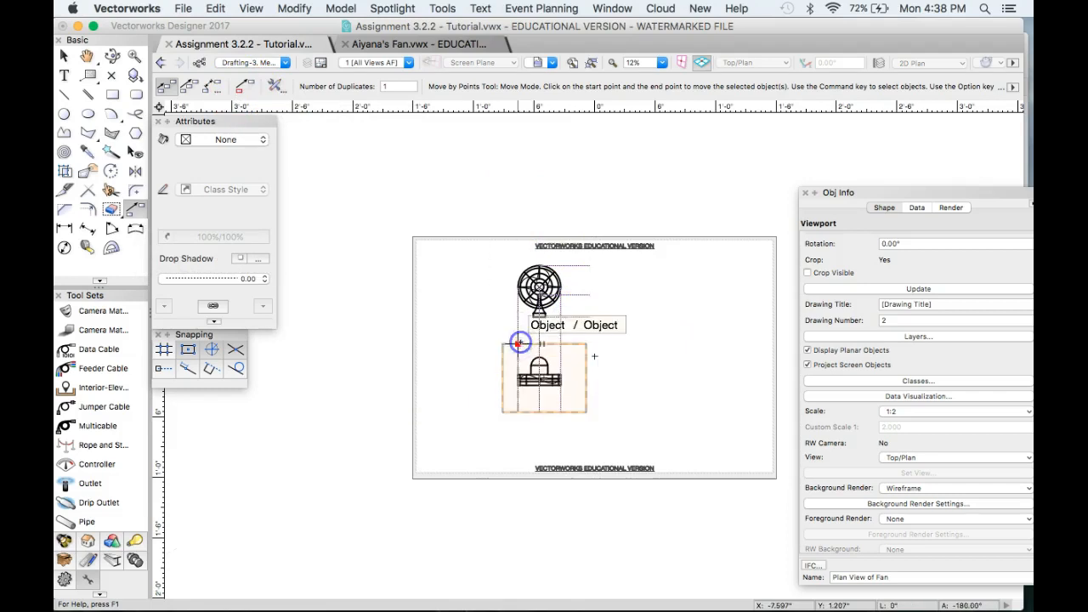
scroll(510, 344, up, 2)
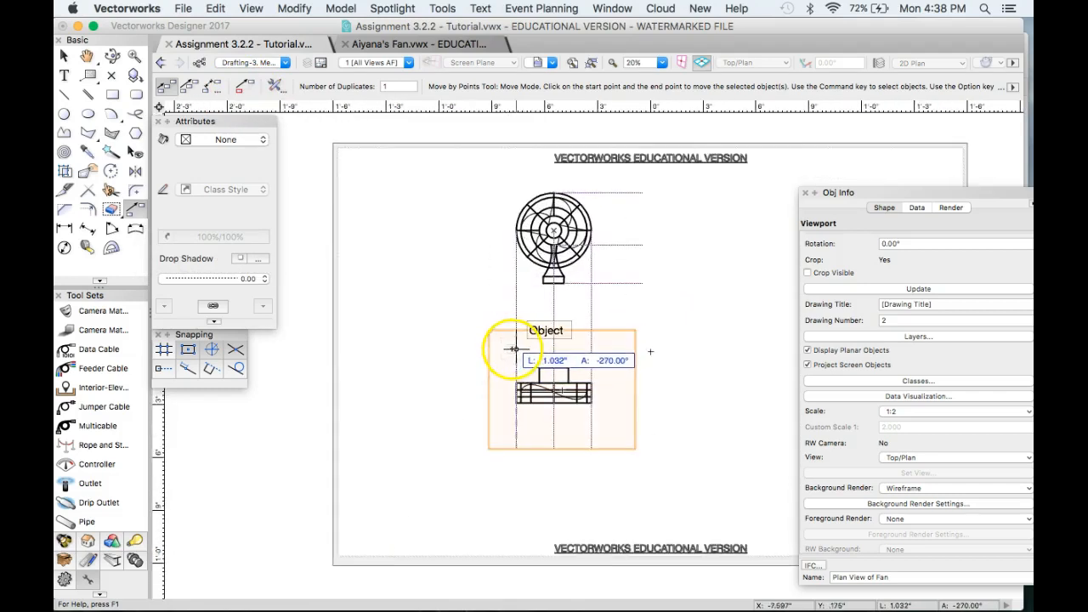
click(516, 350)
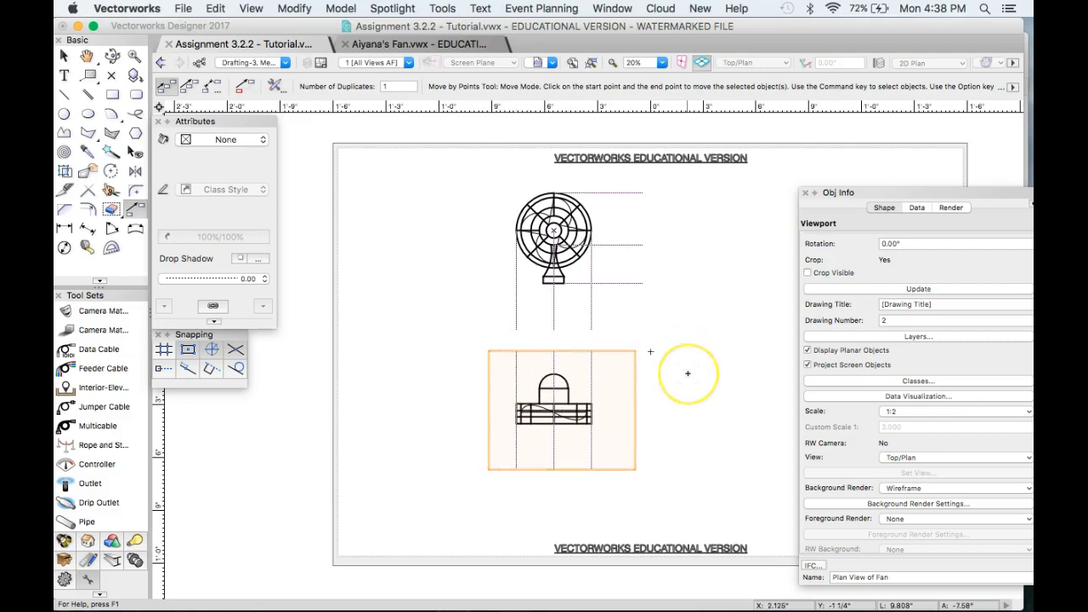